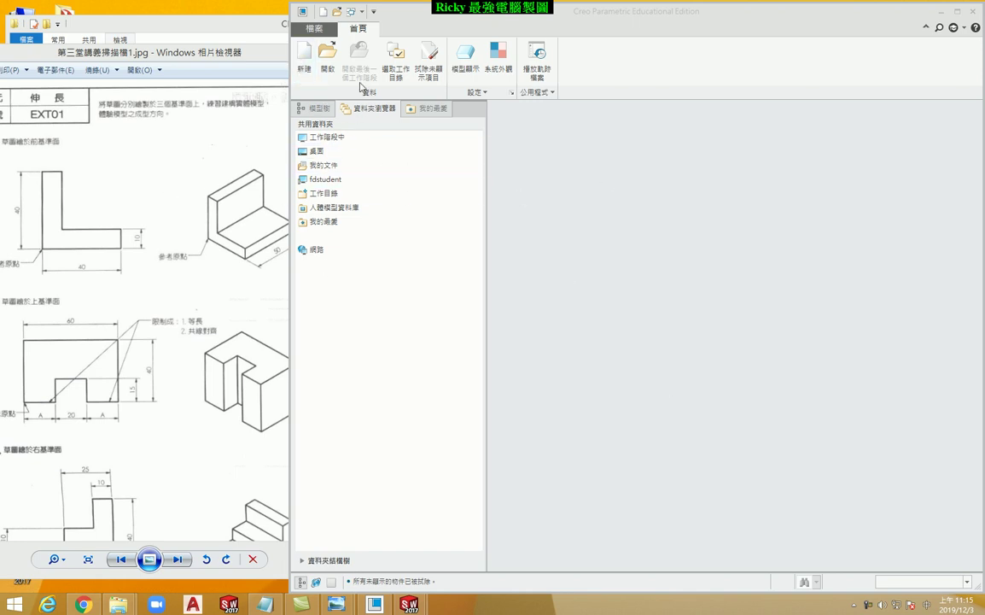
Create a new solid part named 1203-1.PRT.
{"action": "left_click", "coordinate": [306, 60]}
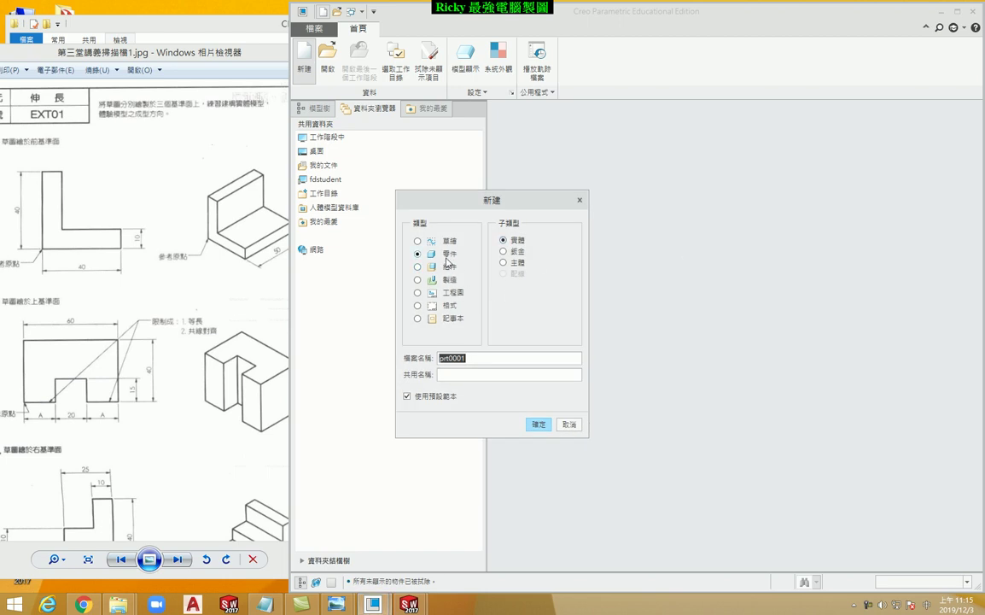
{"action": "type", "text": "1203-1"}
{"action": "left_click", "coordinate": [537, 424]}
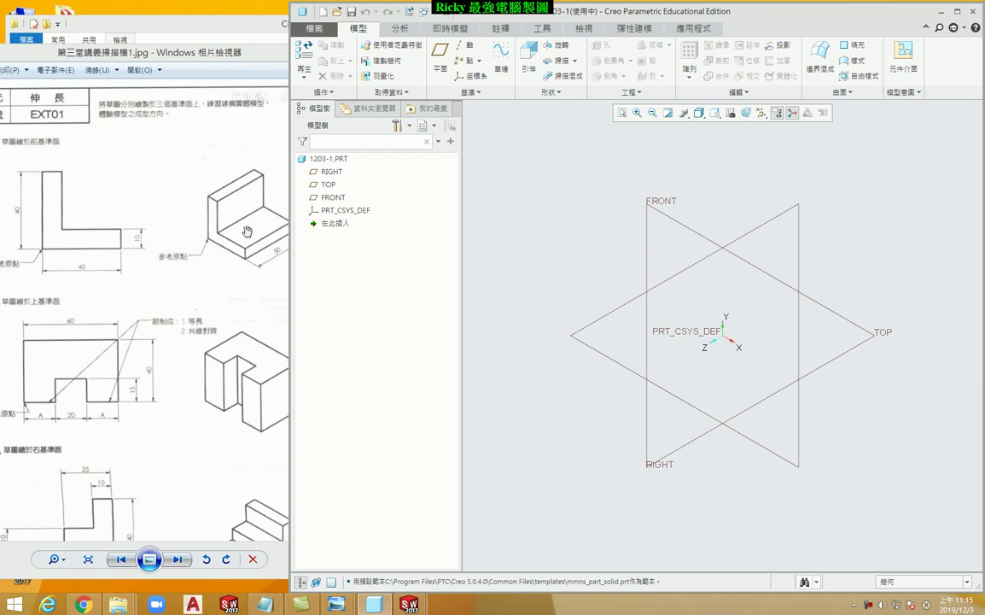
Cancel the just-started sketch and call up the New file dialog again.
{"action": "left_click", "coordinate": [501, 66]}
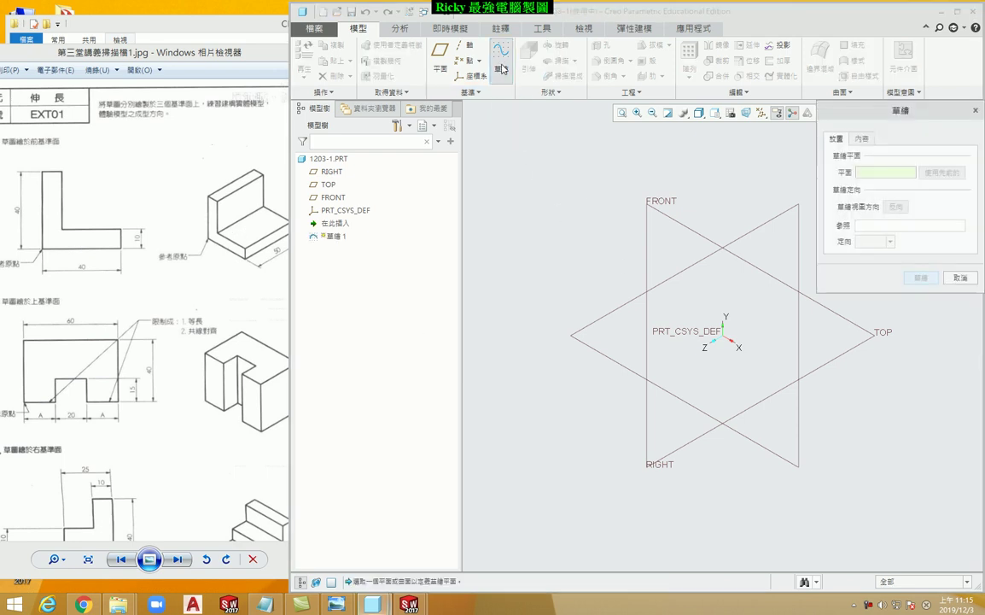
{"action": "left_click_drag", "start_coordinate": [901, 112], "coordinate": [555, 119]}
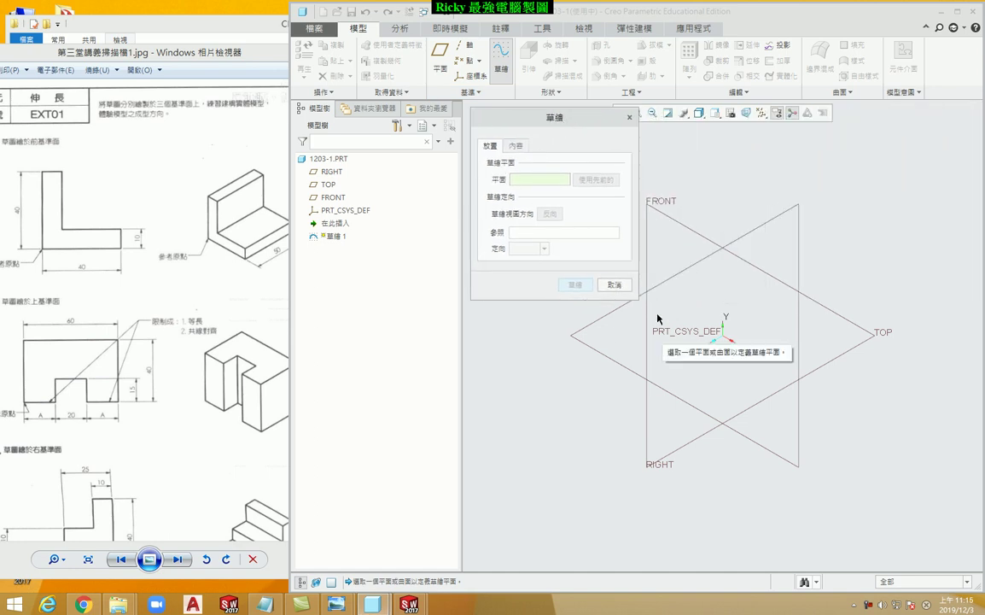
{"action": "left_click", "coordinate": [615, 284]}
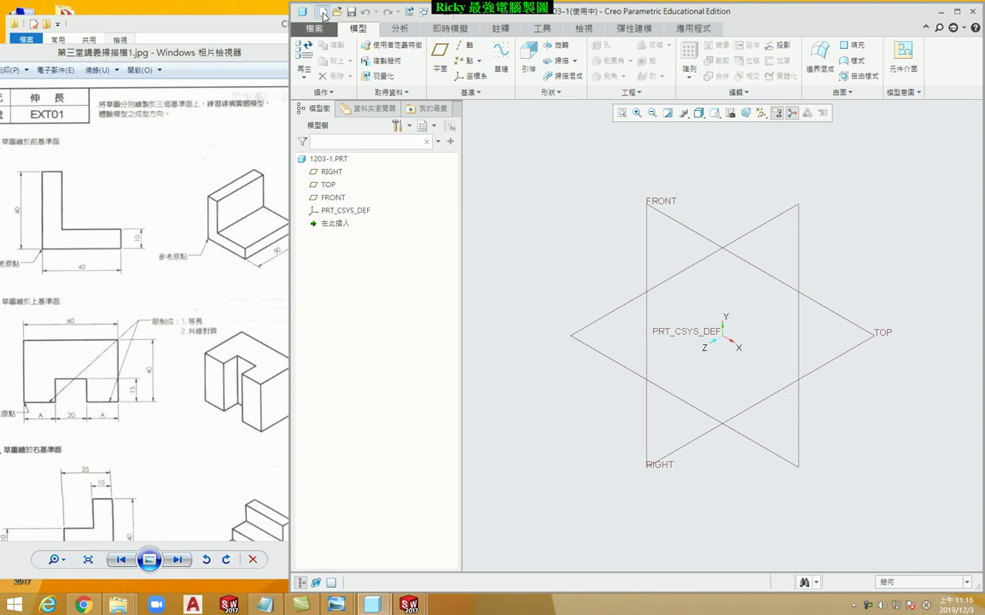
{"action": "left_click", "coordinate": [324, 12]}
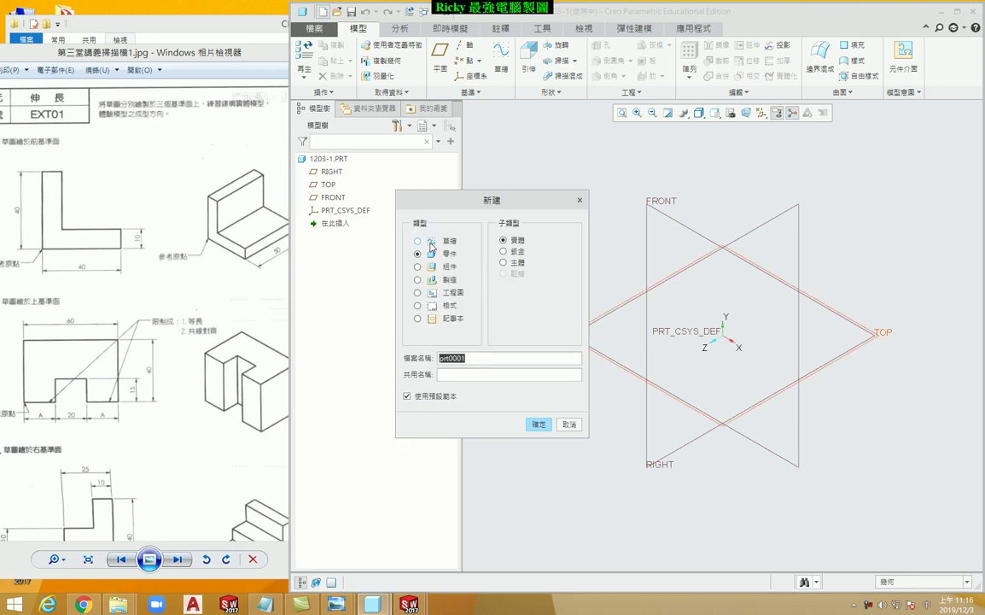
Confirm the new file, then return to the 1203-1.PRT part window.
{"action": "left_click", "coordinate": [538, 424]}
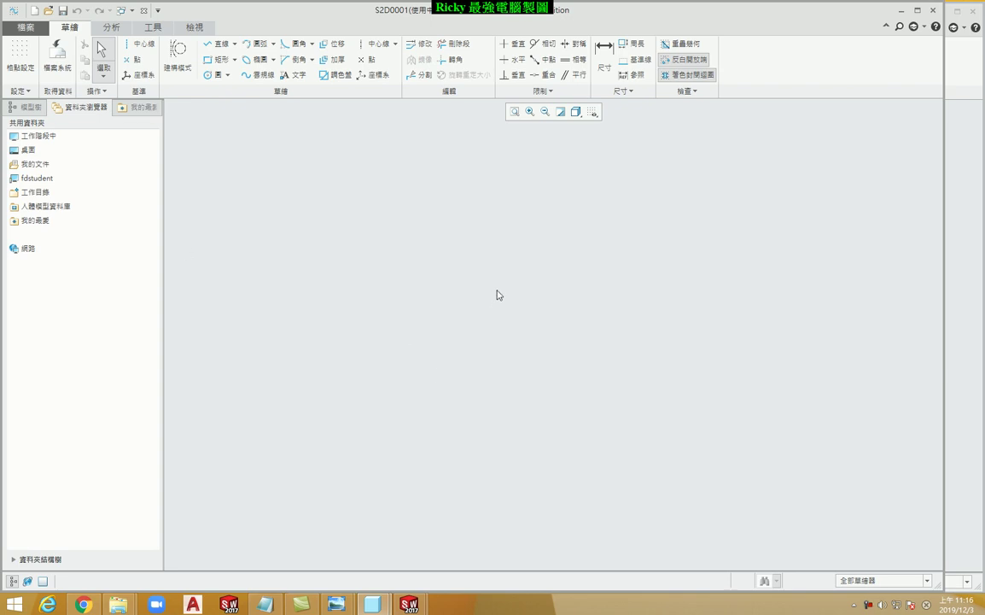
{"action": "left_click", "coordinate": [128, 11]}
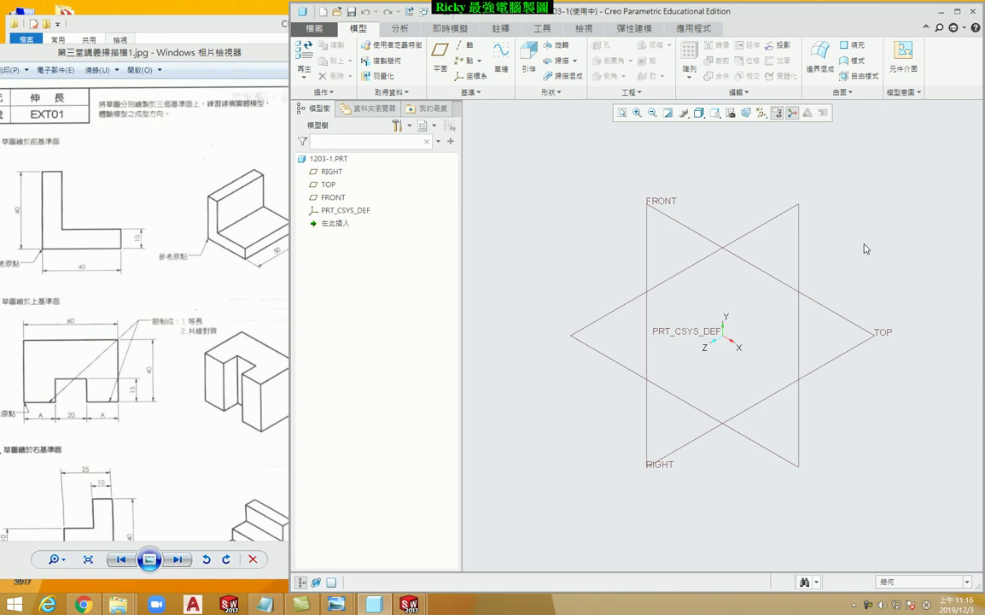
Begin a new sketch, move its setup dialog aside, and bring the EXT01 worksheet image forward.
{"action": "left_click", "coordinate": [501, 53]}
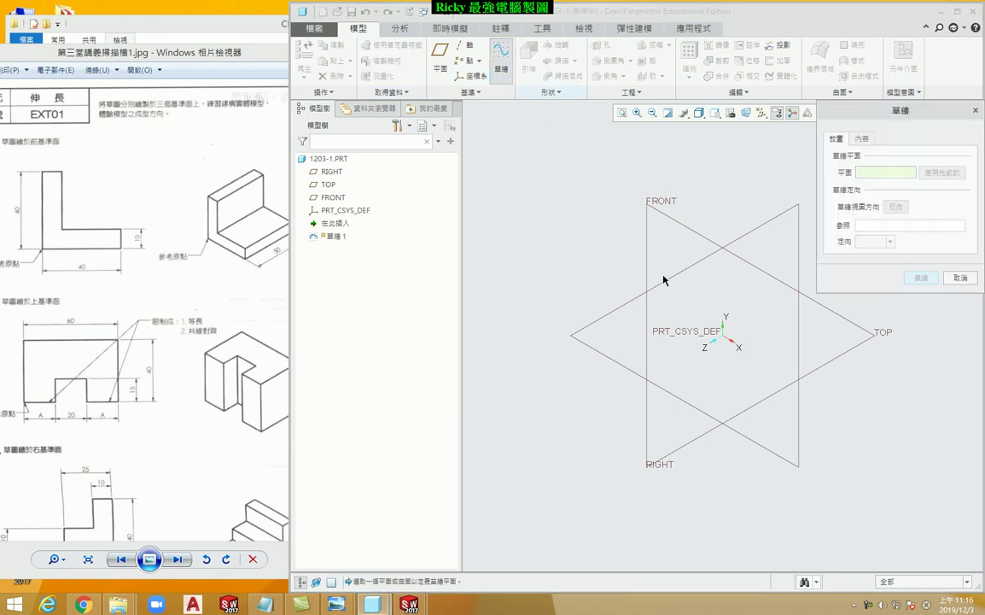
{"action": "left_click_drag", "start_coordinate": [838, 111], "coordinate": [505, 143]}
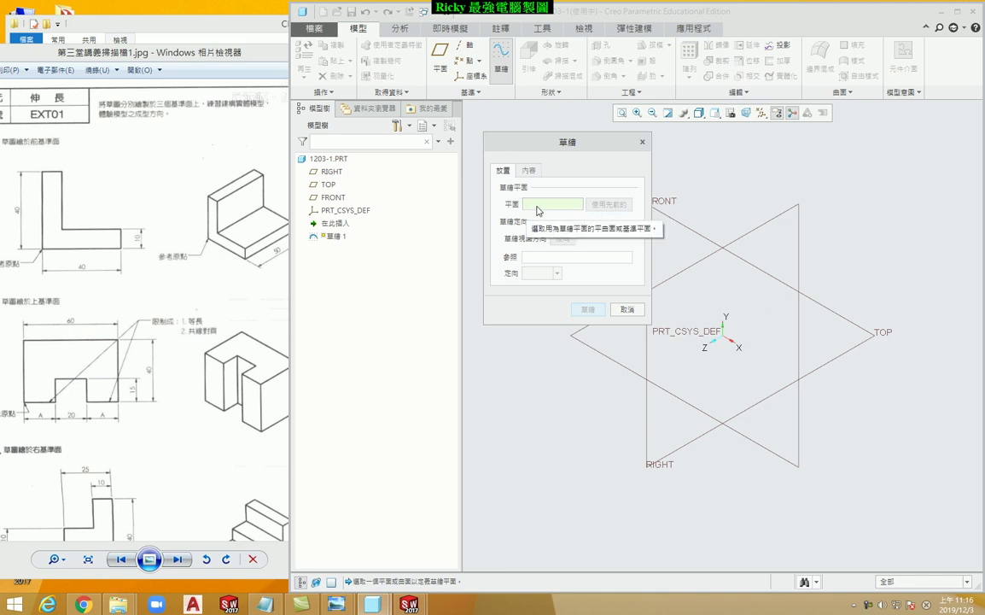
{"action": "left_click_drag", "start_coordinate": [511, 136], "coordinate": [420, 111]}
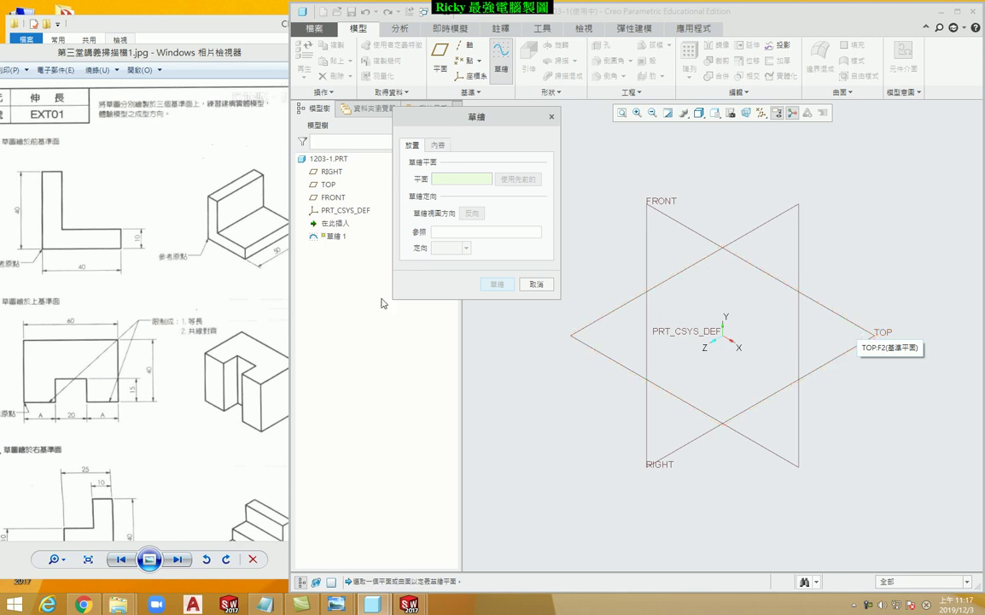
{"action": "left_click", "coordinate": [155, 252]}
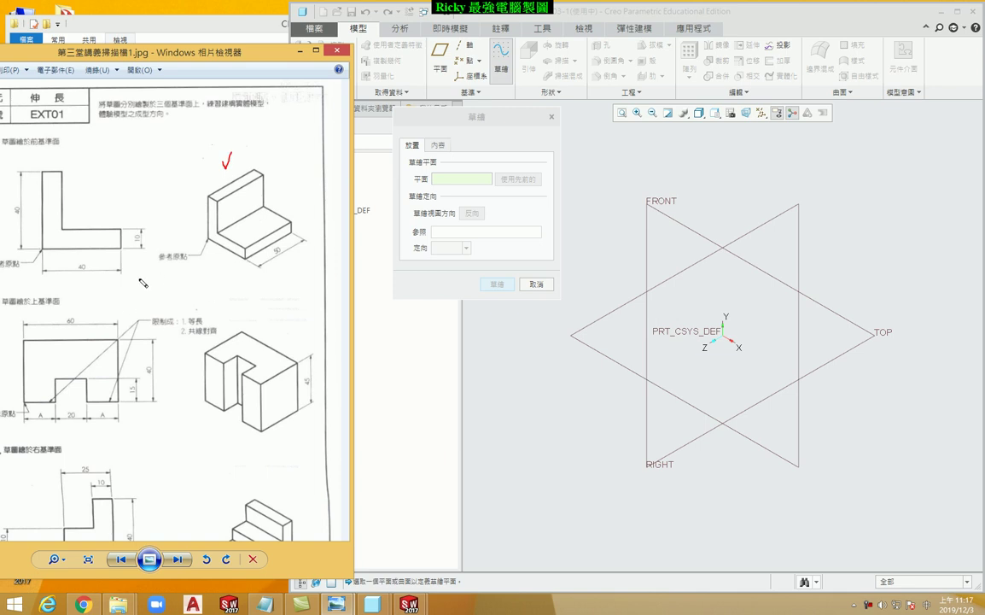
{"action": "mouse_move", "coordinate": [138, 307]}
{"action": "left_mouse_down"}
{"action": "mouse_move", "coordinate": [220, 266]}
{"action": "mouse_move", "coordinate": [226, 274]}
{"action": "left_mouse_up"}
{"action": "mouse_move", "coordinate": [370, 326]}
{"action": "left_mouse_down"}
{"action": "mouse_move", "coordinate": [284, 261]}
{"action": "mouse_move", "coordinate": [309, 268]}
{"action": "left_mouse_up"}
{"action": "mouse_move", "coordinate": [245, 101]}
{"action": "left_mouse_down"}
{"action": "mouse_move", "coordinate": [245, 195]}
{"action": "mouse_move", "coordinate": [263, 177]}
{"action": "left_mouse_up"}
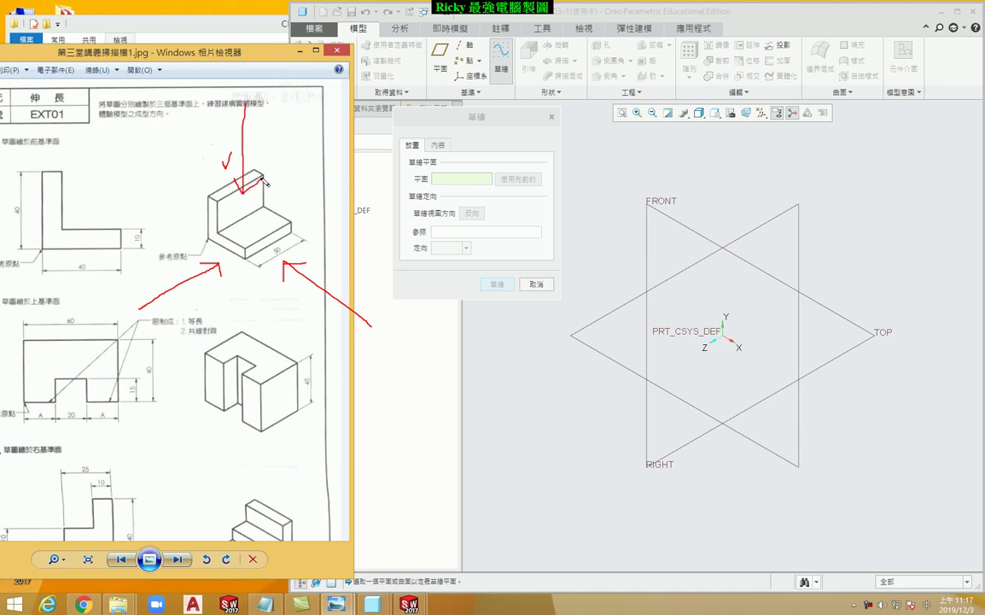
{"action": "left_click_drag", "start_coordinate": [51, 198], "coordinate": [68, 204]}
{"action": "left_click_drag", "start_coordinate": [687, 214], "coordinate": [673, 228]}
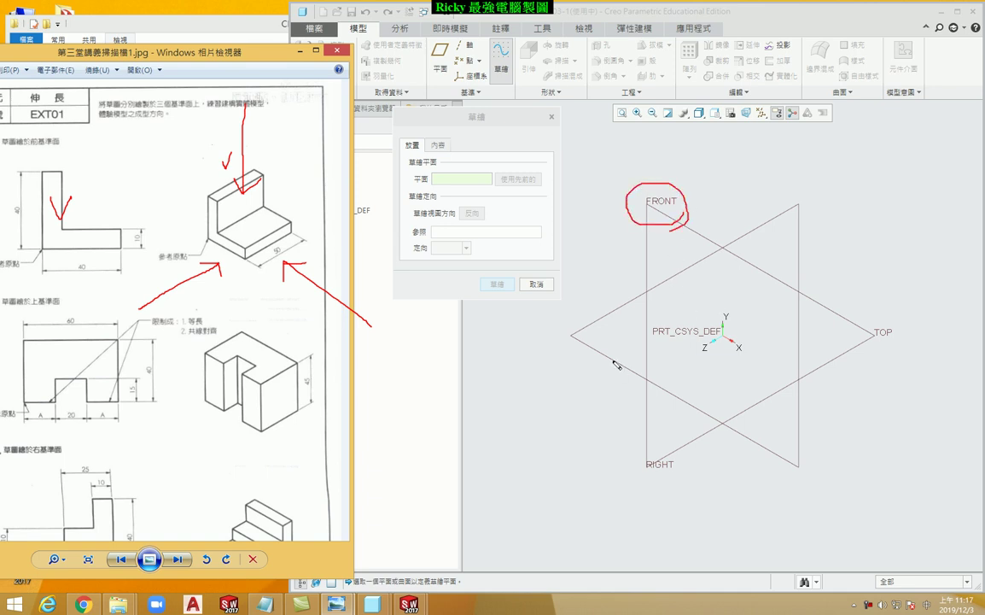
{"action": "mouse_move", "coordinate": [711, 264]}
{"action": "left_mouse_down"}
{"action": "mouse_move", "coordinate": [707, 350]}
{"action": "mouse_move", "coordinate": [772, 392]}
{"action": "mouse_move", "coordinate": [776, 373]}
{"action": "mouse_move", "coordinate": [731, 350]}
{"action": "mouse_move", "coordinate": [738, 271]}
{"action": "mouse_move", "coordinate": [710, 256]}
{"action": "left_mouse_up"}
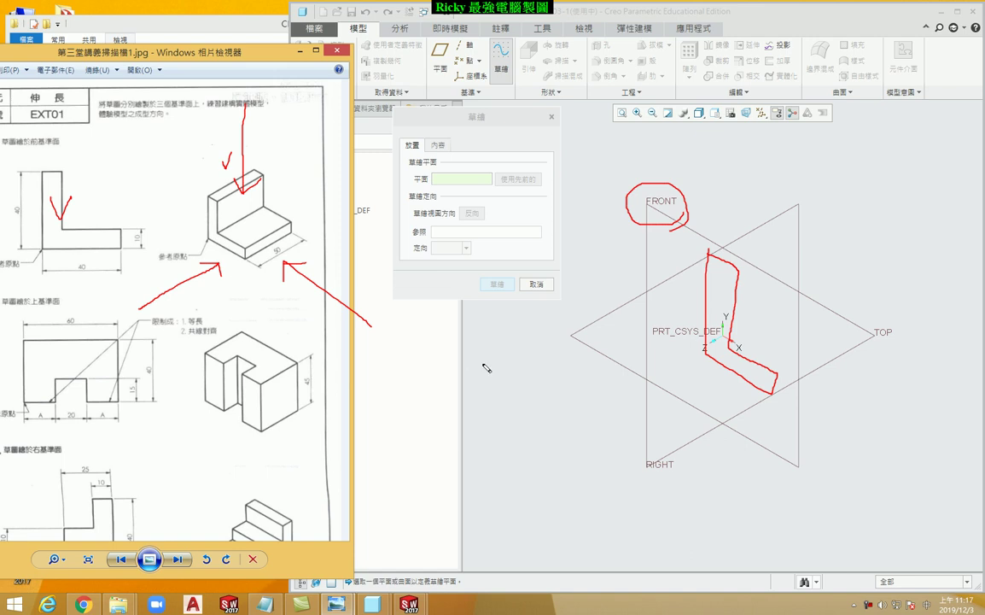
{"action": "key", "text": "Escape"}
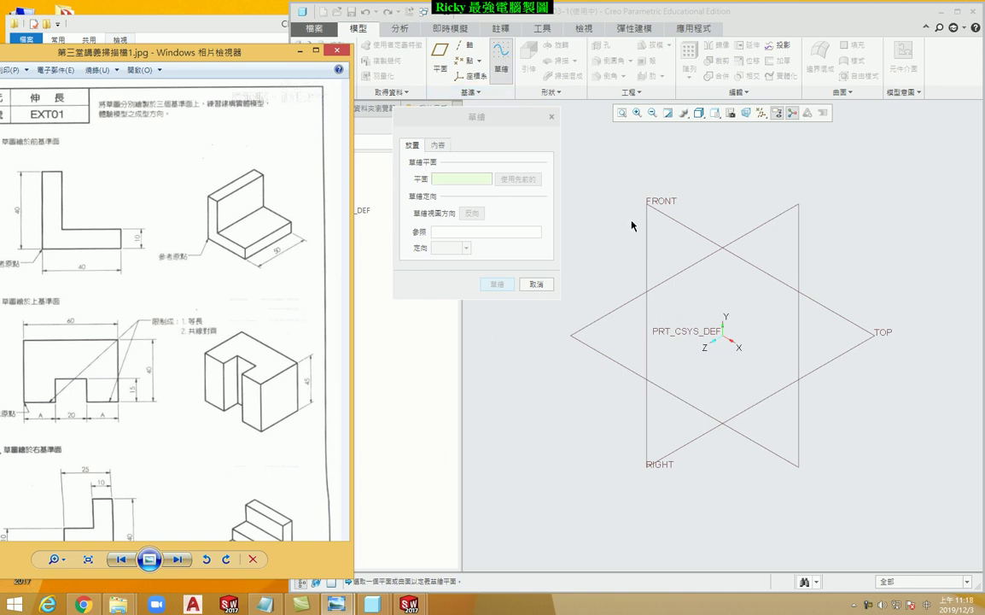
Place the sketch on the FRONT datum plane, referenced to RIGHT, and enter sketch mode.
{"action": "left_click", "coordinate": [662, 216]}
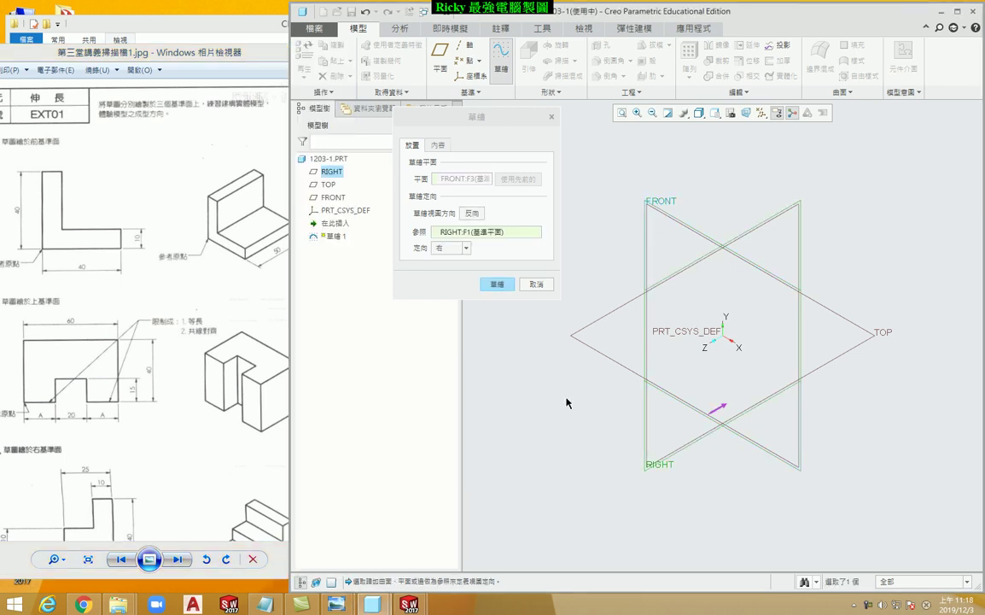
{"action": "left_click", "coordinate": [496, 284]}
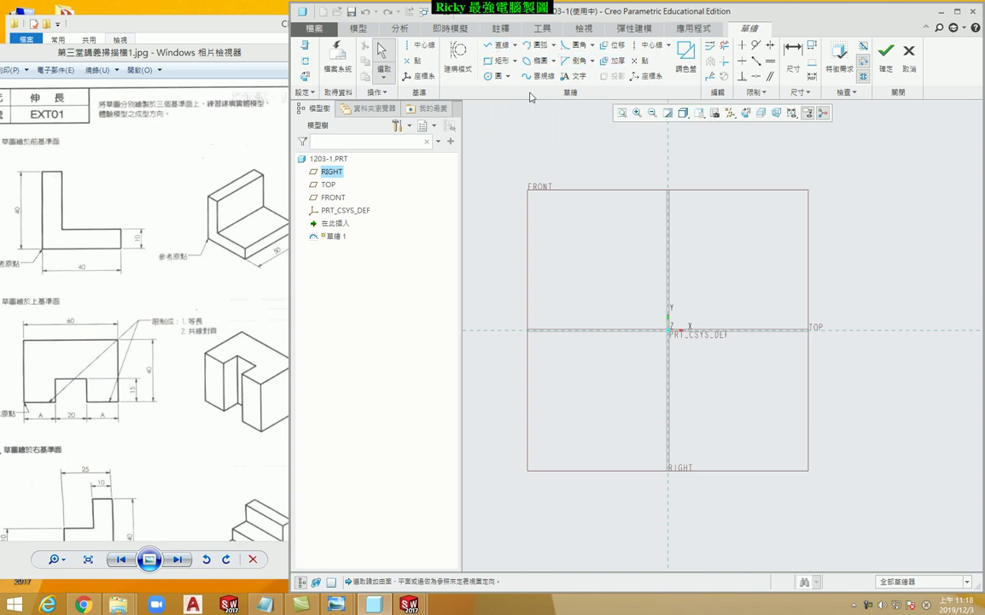
Draw the closed six-line L profile starting and ending at the sketch origin.
{"action": "left_click", "coordinate": [495, 45]}
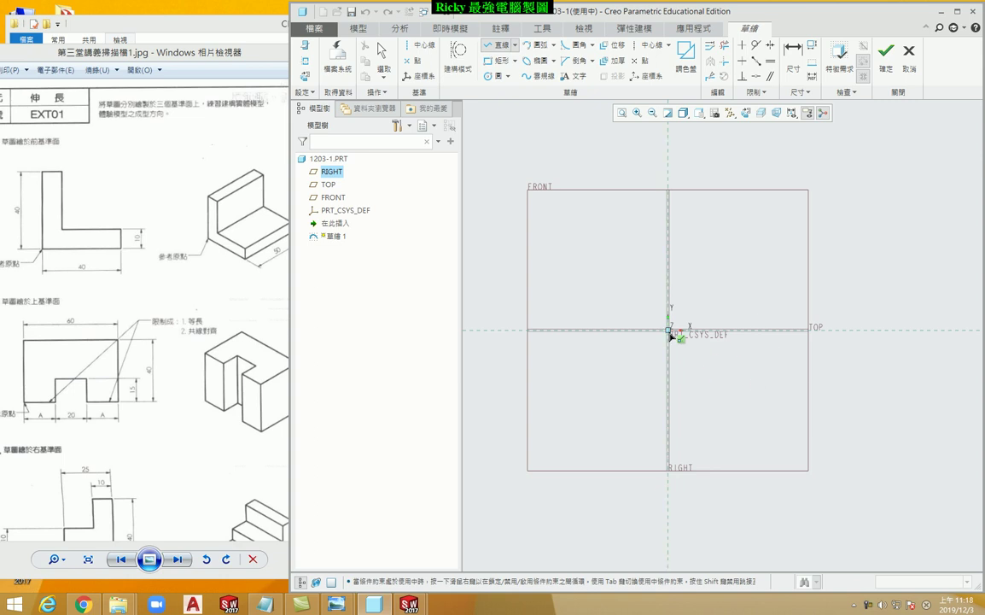
{"action": "left_click", "coordinate": [670, 332]}
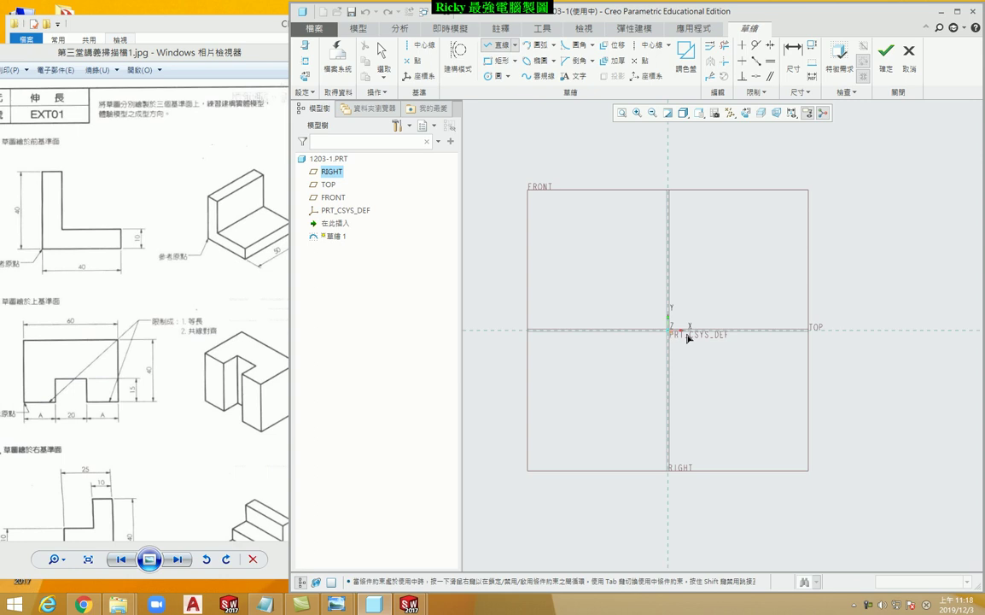
{"action": "left_click", "coordinate": [667, 171]}
{"action": "left_click", "coordinate": [700, 170]}
{"action": "left_click", "coordinate": [699, 299]}
{"action": "left_click", "coordinate": [829, 299]}
{"action": "left_click", "coordinate": [829, 329]}
{"action": "left_click", "coordinate": [668, 330]}
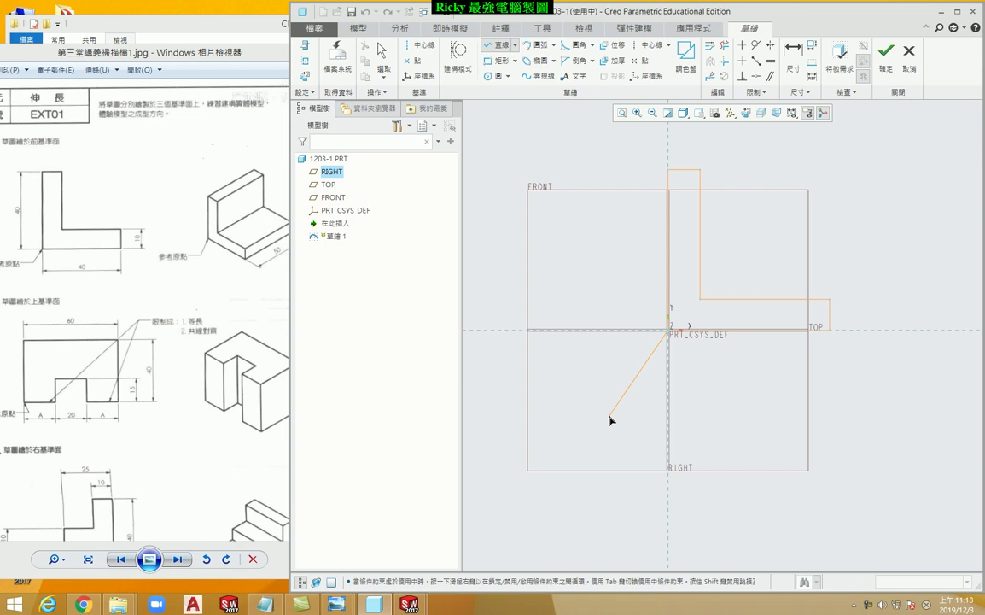
{"action": "middle_click", "coordinate": [610, 419]}
{"action": "middle_click", "coordinate": [610, 419]}
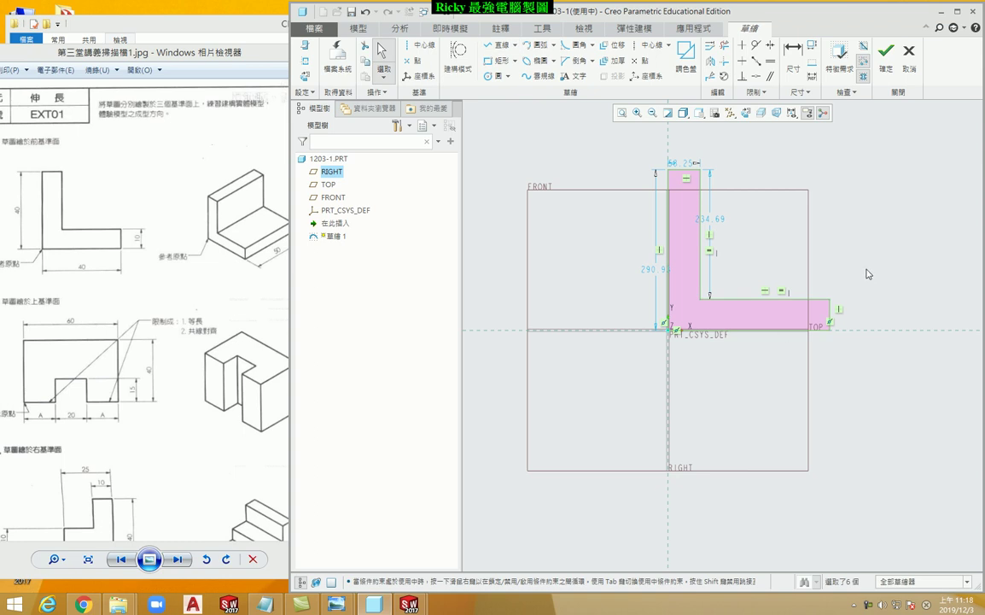
Constrain the L's top edge and right end edge to be equal in length.
{"action": "scroll", "coordinate": [763, 218], "scroll_direction": "up", "scroll_amount": 1}
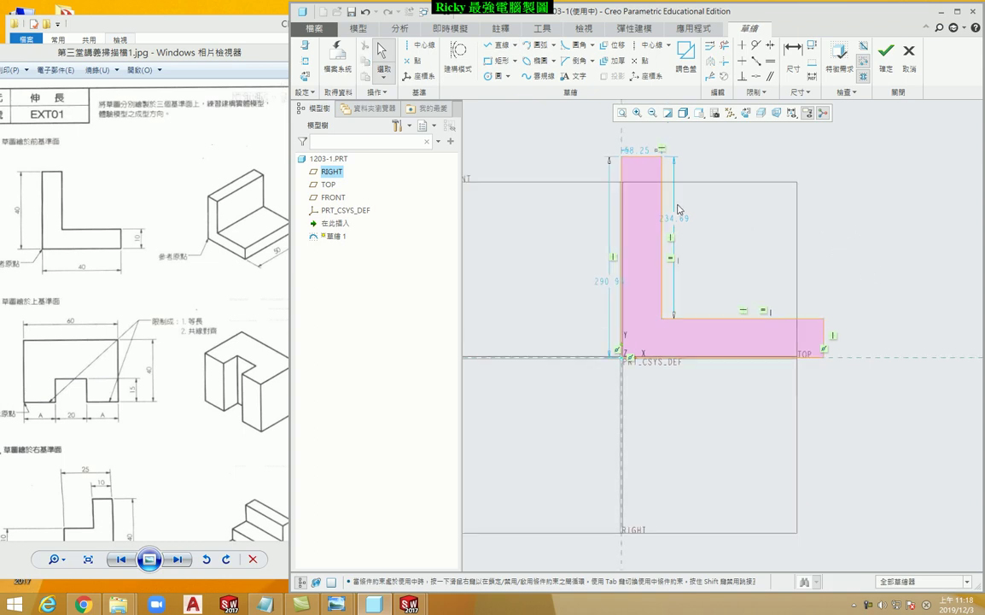
{"action": "left_click", "coordinate": [772, 63]}
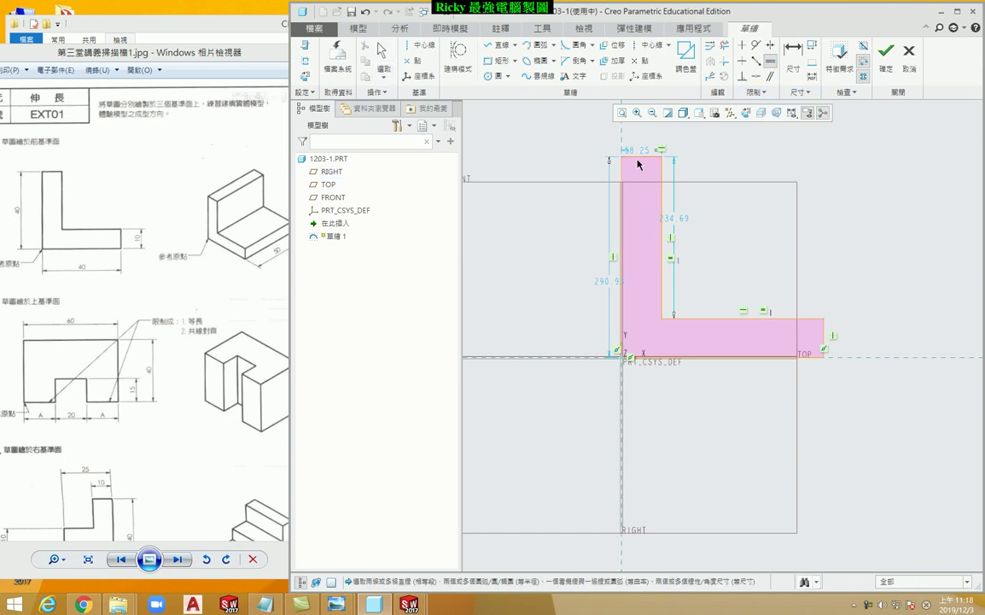
{"action": "left_click", "coordinate": [825, 336]}
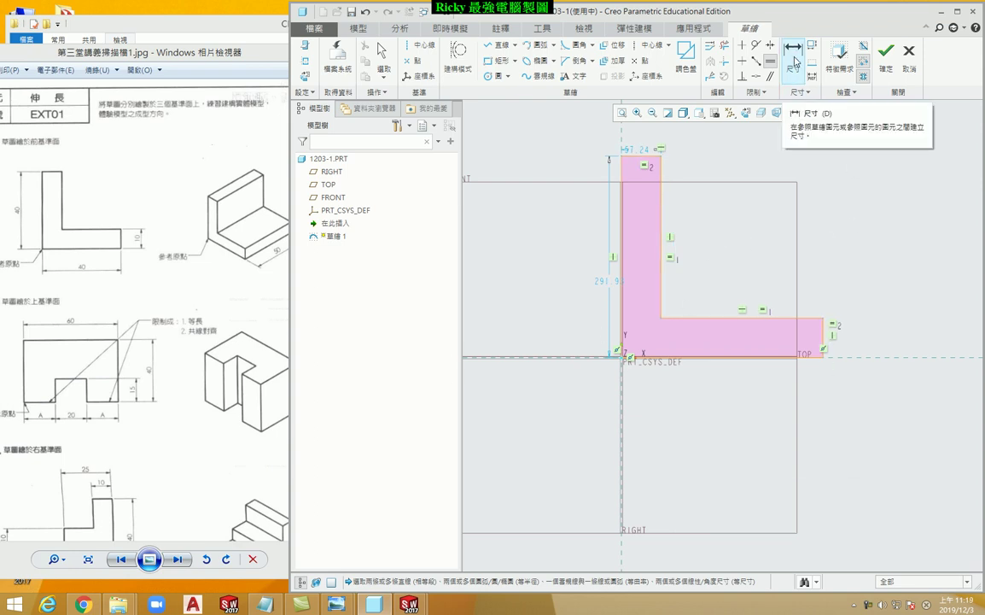
{"action": "left_click", "coordinate": [794, 61]}
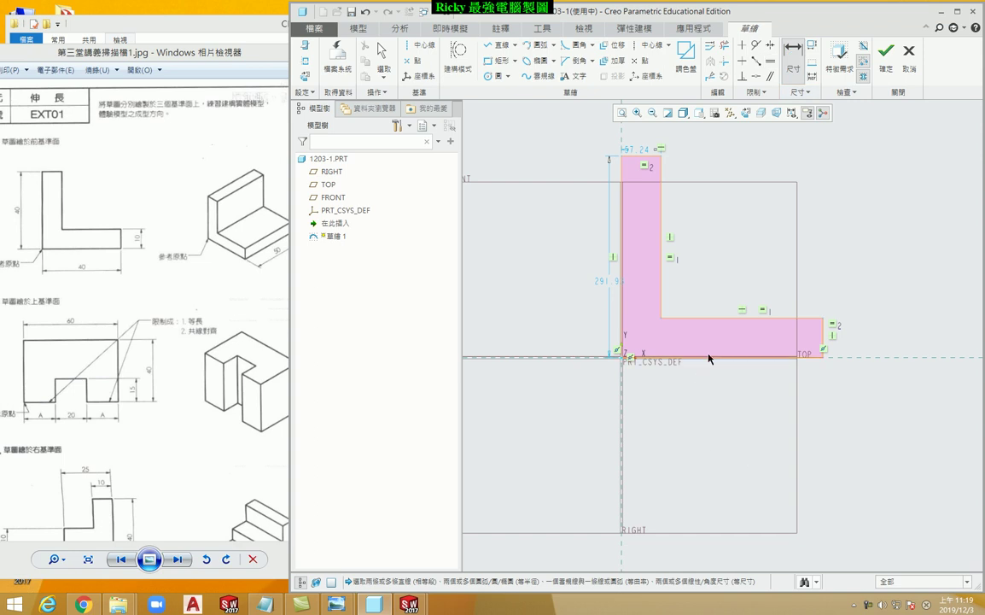
Add the 291.93 overall width dimension, undoing the conflicting height, and delete an equal-length constraint.
{"action": "middle_click", "coordinate": [713, 414]}
{"action": "key", "text": "Return"}
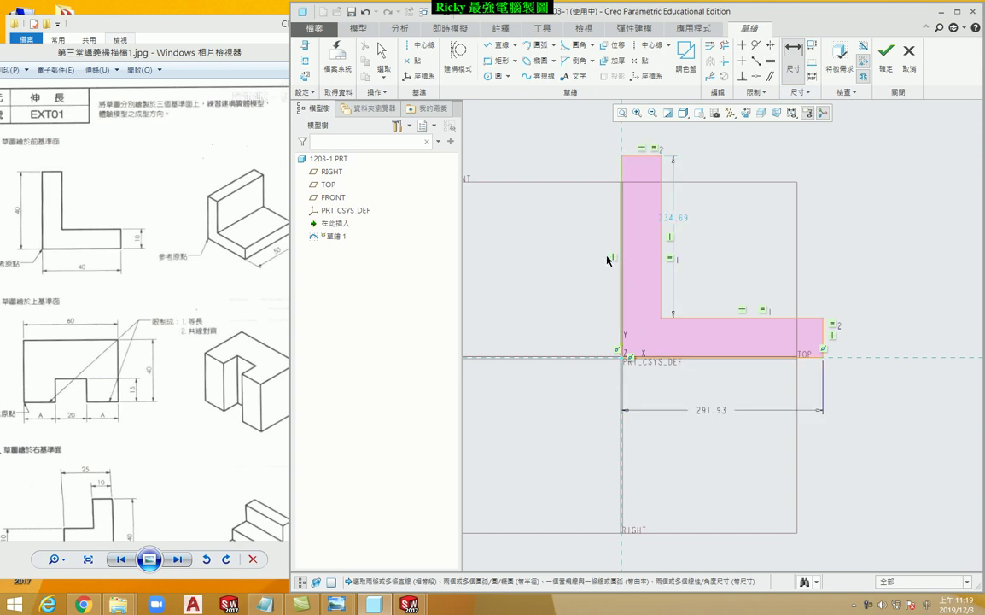
{"action": "middle_click", "coordinate": [589, 255]}
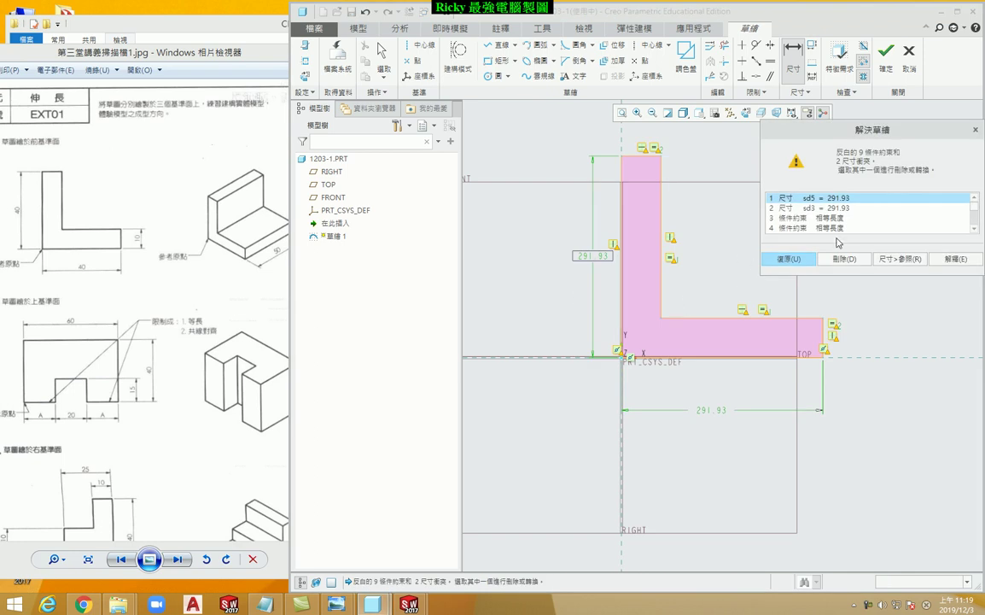
{"action": "left_click", "coordinate": [793, 260]}
{"action": "middle_click", "coordinate": [669, 229]}
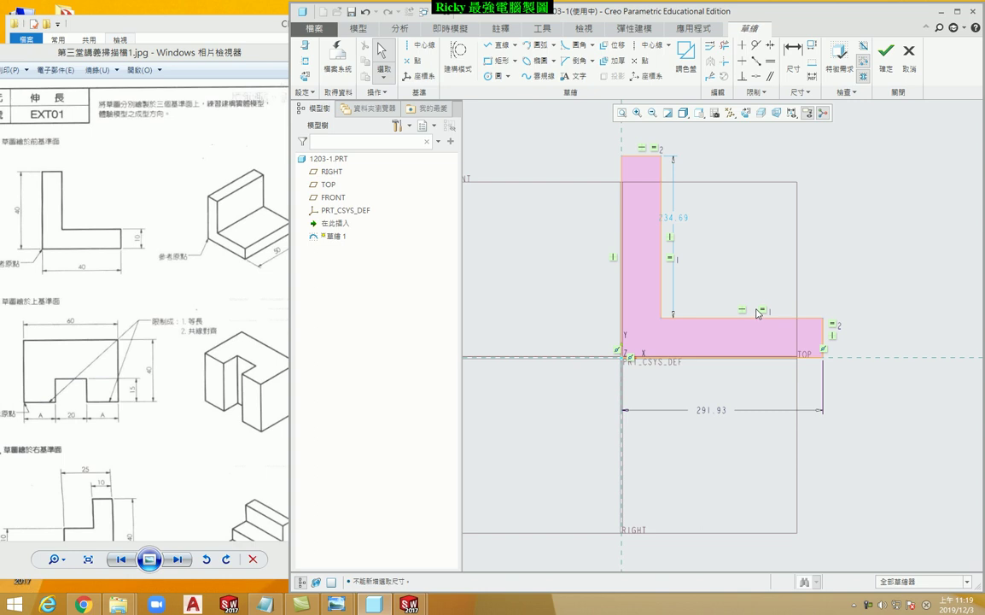
{"action": "left_click", "coordinate": [764, 310]}
{"action": "key", "text": "Delete"}
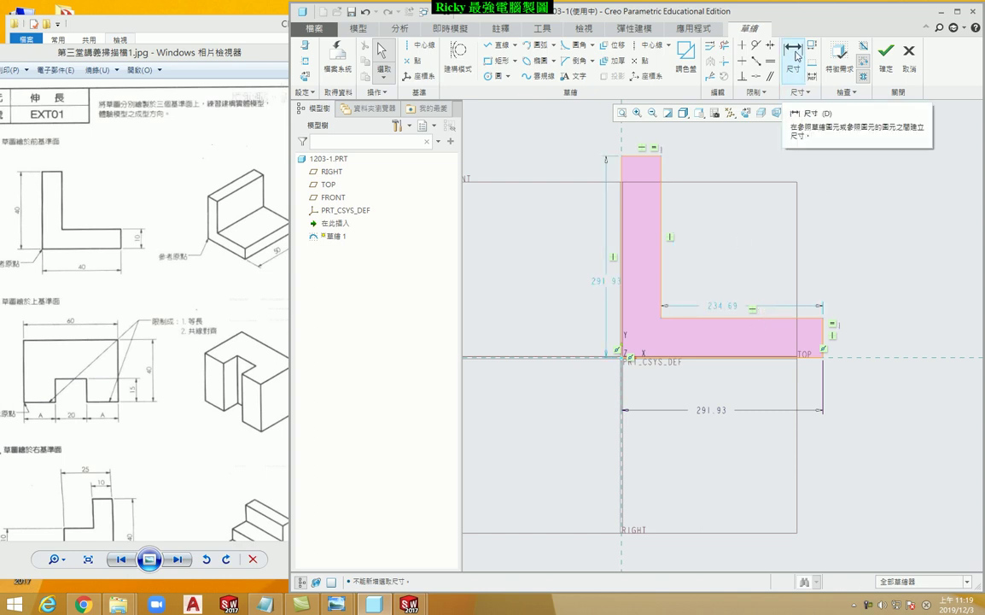
Dimension the upright leg thickness and box-select the whole L sketch.
{"action": "left_click", "coordinate": [795, 56]}
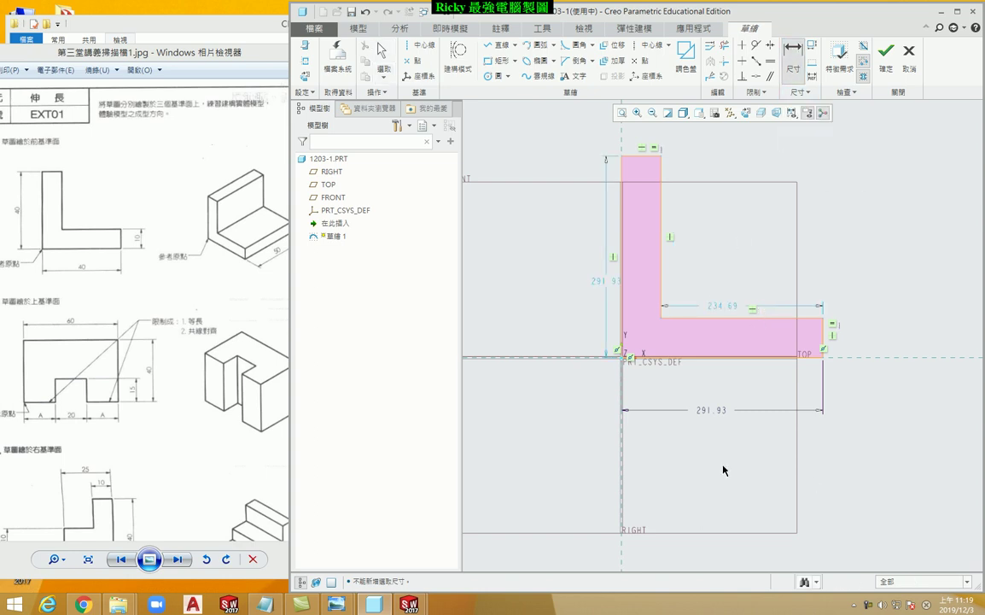
{"action": "middle_click", "coordinate": [720, 417]}
{"action": "left_click", "coordinate": [786, 258]}
{"action": "middle_click", "coordinate": [703, 226]}
{"action": "scroll", "coordinate": [703, 282], "scroll_direction": "down", "scroll_amount": 2}
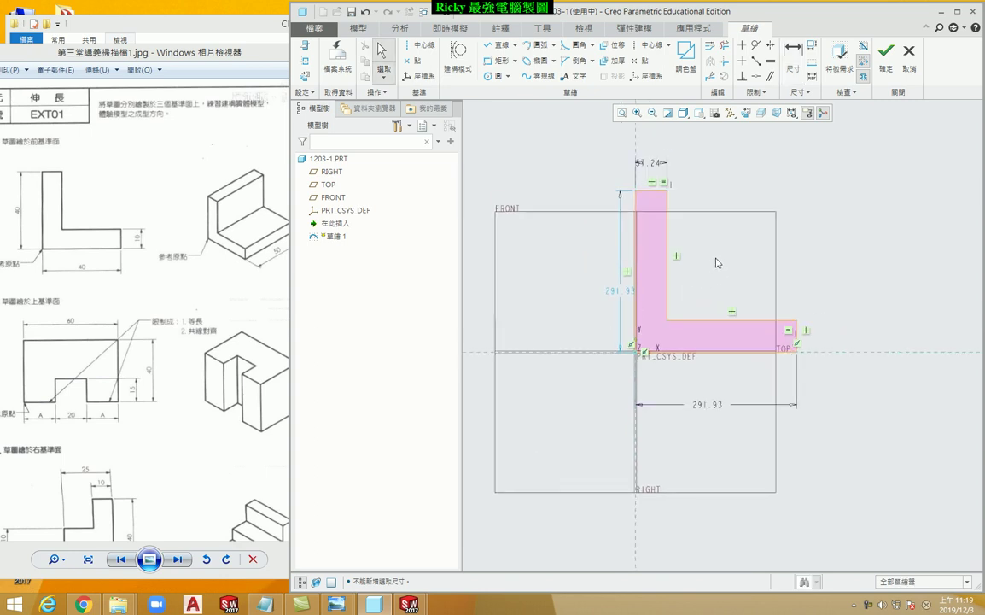
{"action": "mouse_move", "coordinate": [570, 133]}
{"action": "left_mouse_down"}
{"action": "mouse_move", "coordinate": [827, 398]}
{"action": "mouse_move", "coordinate": [837, 393]}
{"action": "left_mouse_up"}
With regeneration off, modify the sketch dimensions to width 40, leg thickness 10 and height 40.
{"action": "right_click", "coordinate": [800, 287]}
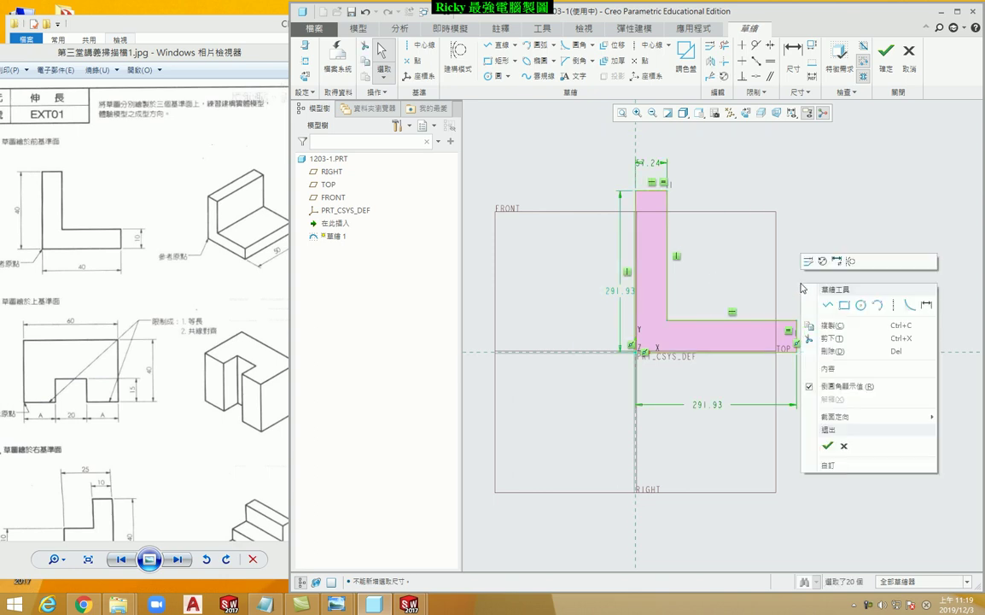
{"action": "left_click", "coordinate": [807, 260]}
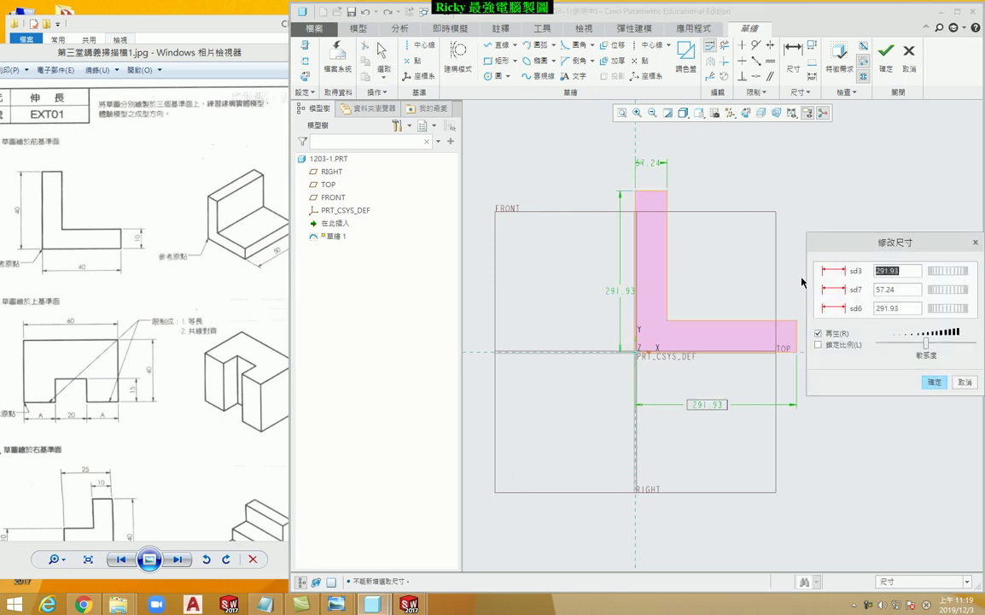
{"action": "left_click_drag", "start_coordinate": [862, 234], "coordinate": [795, 132]}
{"action": "left_click", "coordinate": [752, 232]}
{"action": "double_click", "coordinate": [836, 170]}
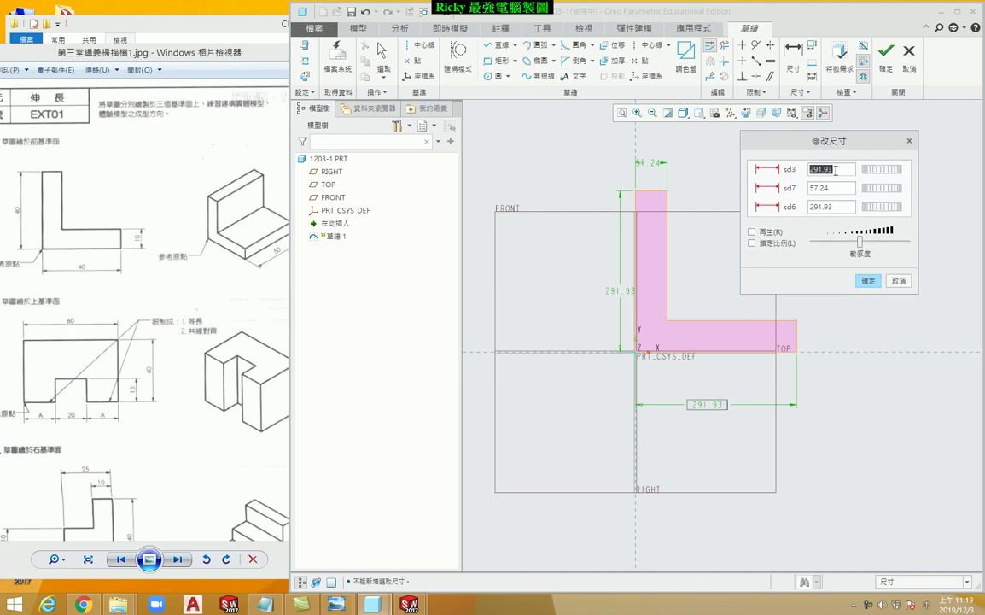
{"action": "type", "text": "40"}
{"action": "key", "text": "Return"}
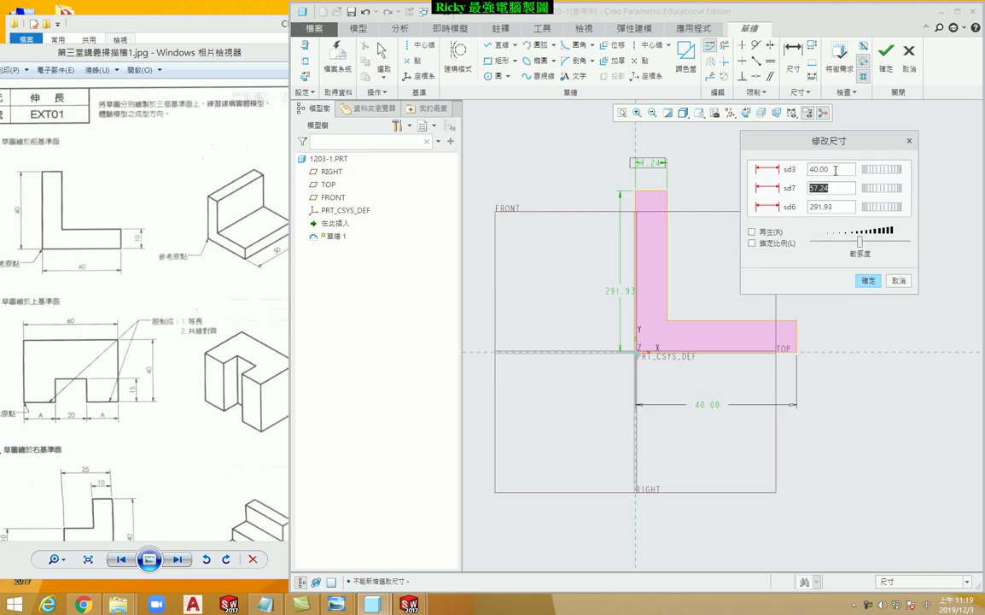
{"action": "type", "text": "10"}
{"action": "key", "text": "Return"}
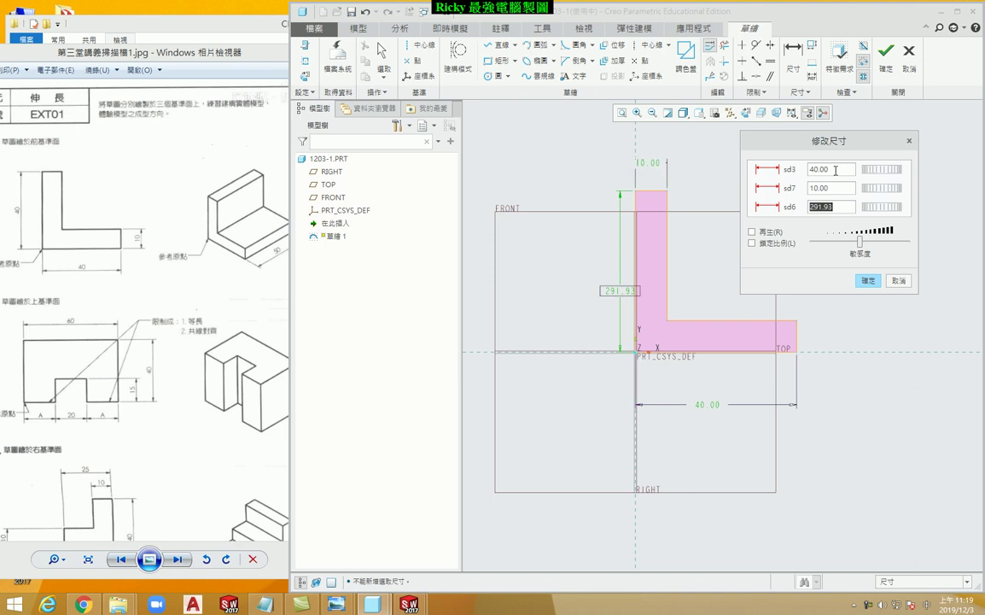
{"action": "type", "text": "40"}
{"action": "key", "text": "Return"}
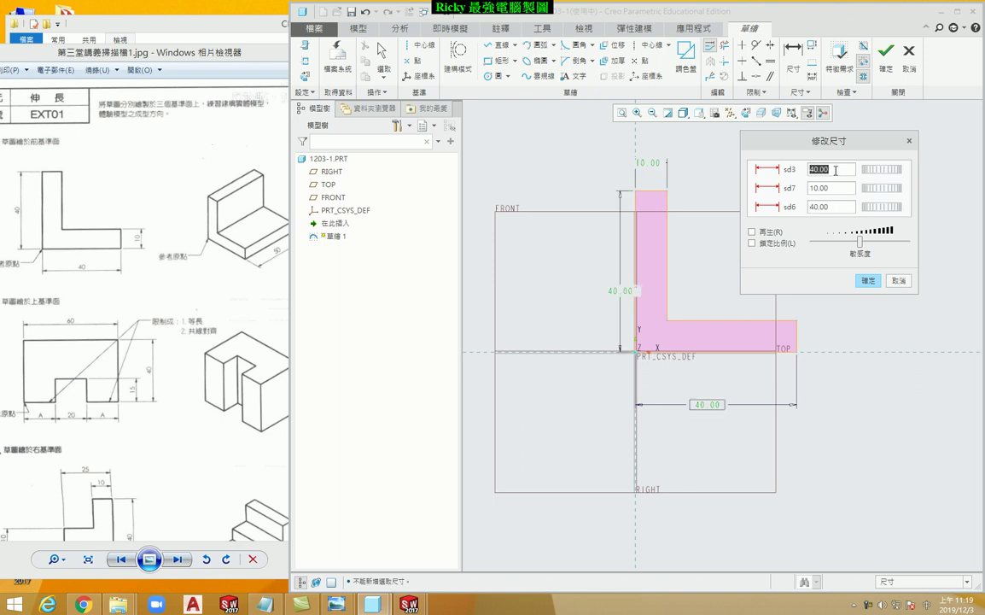
{"action": "left_click", "coordinate": [867, 283]}
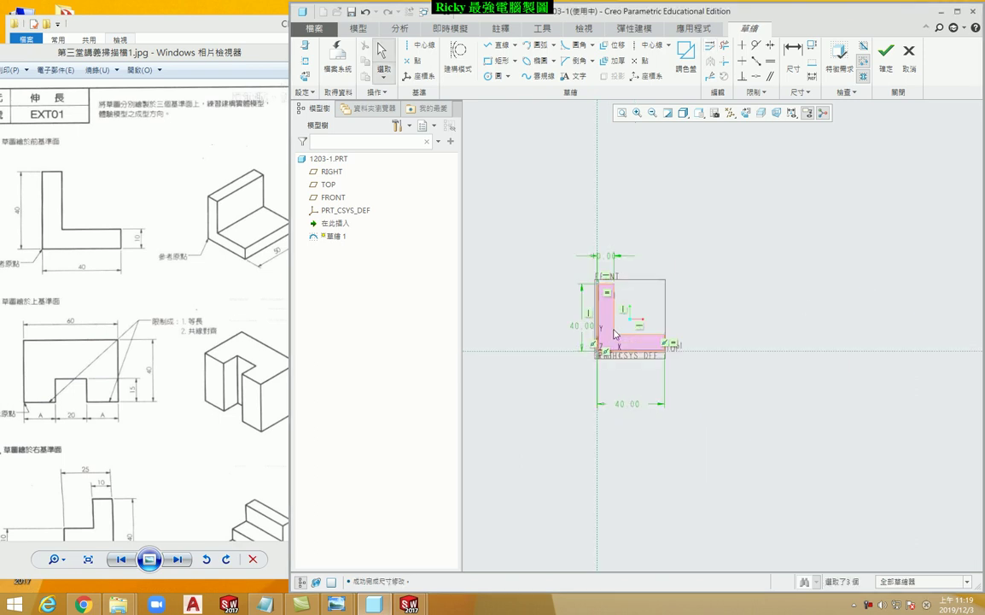
Accept the L sketch as Sketch 1 and orbit the view to see it in 3D.
{"action": "left_click", "coordinate": [888, 66]}
{"action": "scroll", "coordinate": [634, 286], "scroll_direction": "down", "scroll_amount": 3}
{"action": "mouse_move", "coordinate": [613, 274]}
{"action": "middle_mouse_down"}
{"action": "mouse_move", "coordinate": [656, 291]}
{"action": "mouse_move", "coordinate": [577, 302]}
{"action": "middle_mouse_up"}
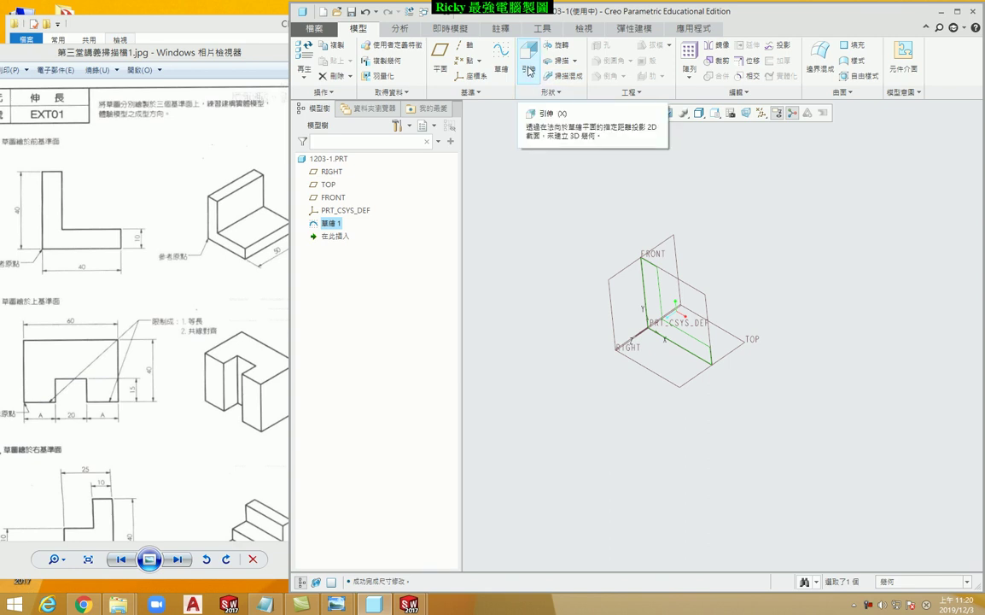
Extrude the L sketch 50 deep as a solid, keeping the original extrusion direction.
{"action": "left_click", "coordinate": [528, 70]}
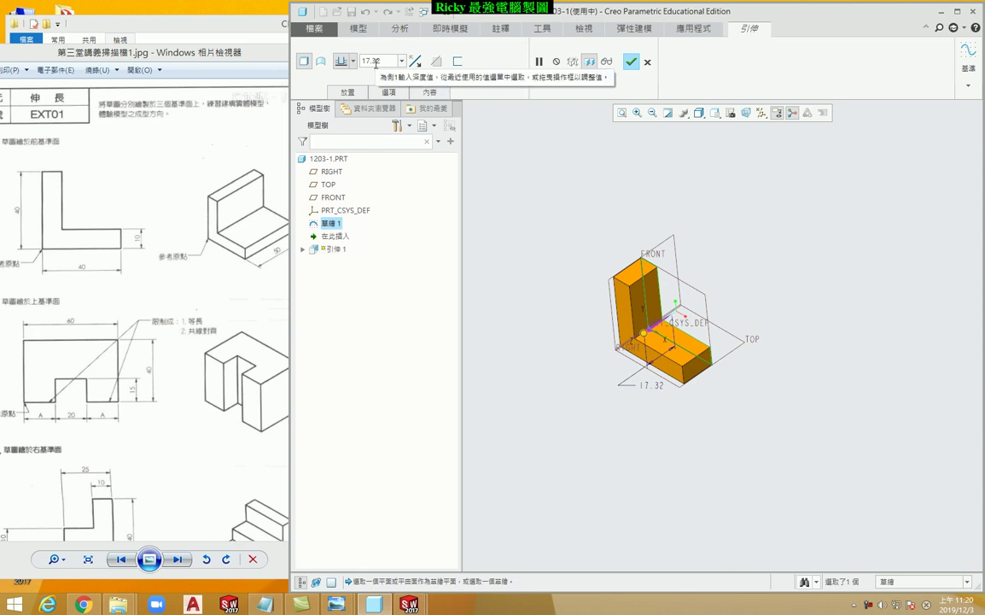
{"action": "double_click", "coordinate": [375, 62]}
{"action": "type", "text": "50"}
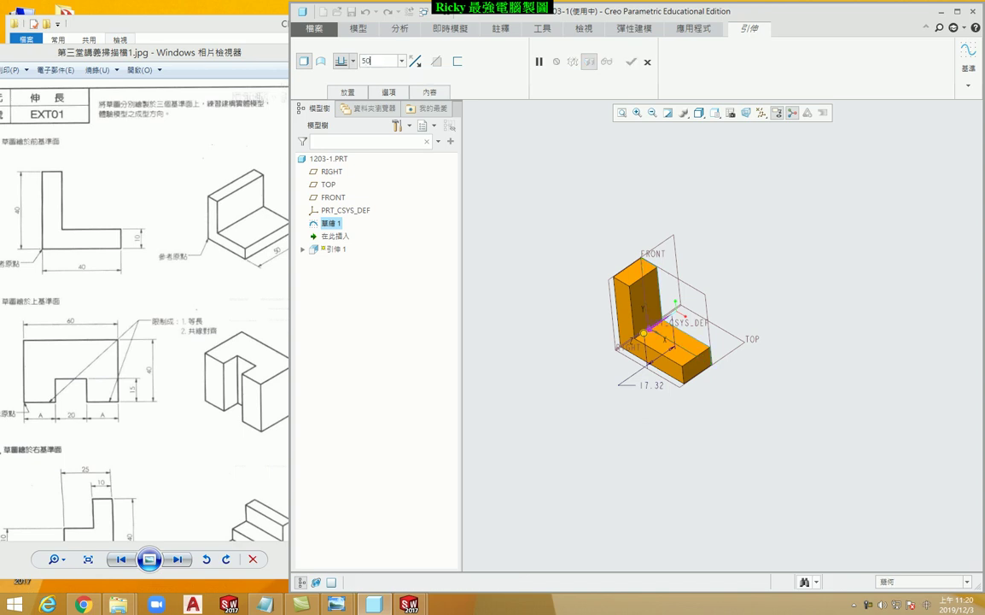
{"action": "key", "text": "Return"}
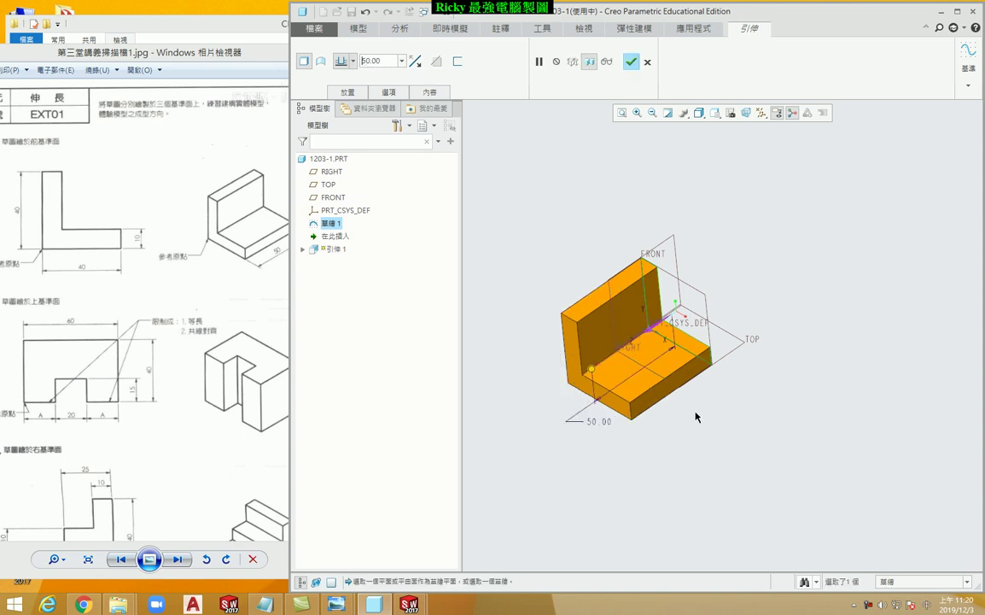
{"action": "left_click", "coordinate": [415, 64]}
{"action": "left_click", "coordinate": [415, 63]}
{"action": "left_click", "coordinate": [415, 63]}
{"action": "left_click", "coordinate": [415, 63]}
{"action": "left_click", "coordinate": [415, 64]}
{"action": "left_click", "coordinate": [415, 64]}
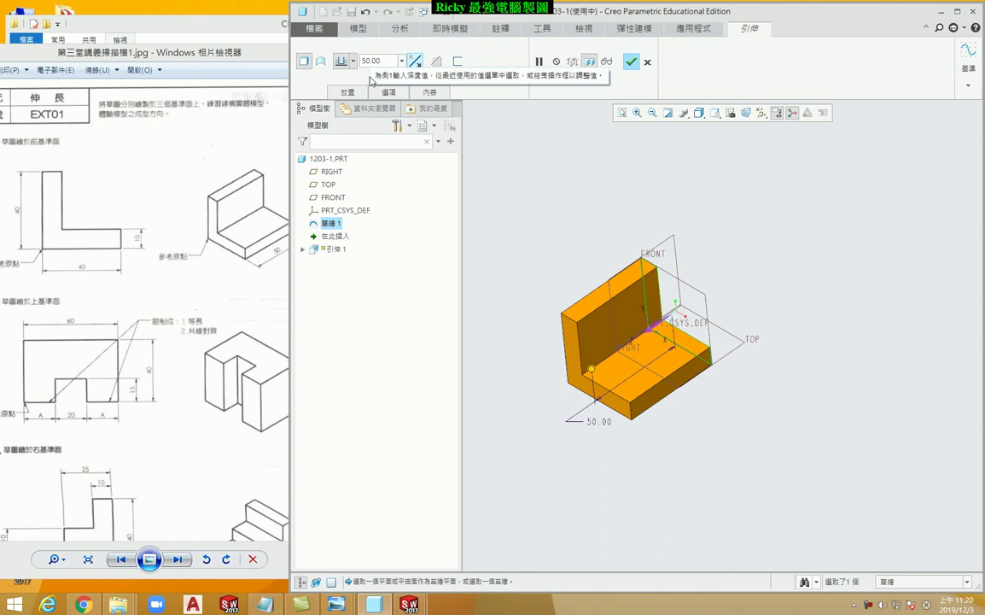
{"action": "left_click", "coordinate": [631, 61]}
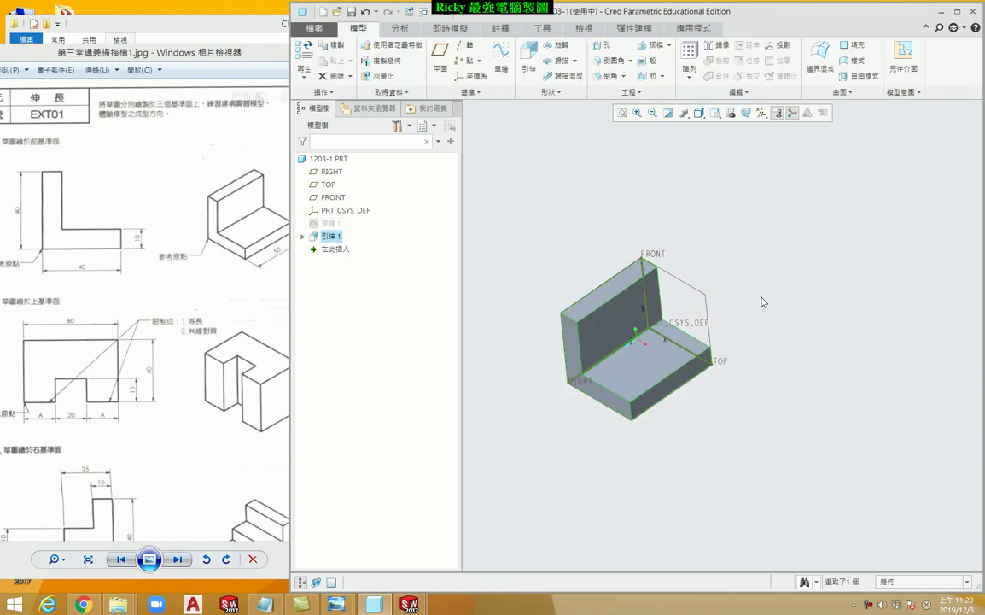
Orbit the extruded L-block, reset it to Standard Orientation, and pan it slightly right.
{"action": "mouse_move", "coordinate": [576, 409]}
{"action": "middle_mouse_down"}
{"action": "mouse_move", "coordinate": [647, 302]}
{"action": "mouse_move", "coordinate": [619, 340]}
{"action": "mouse_move", "coordinate": [631, 347]}
{"action": "mouse_move", "coordinate": [624, 363]}
{"action": "middle_mouse_up"}
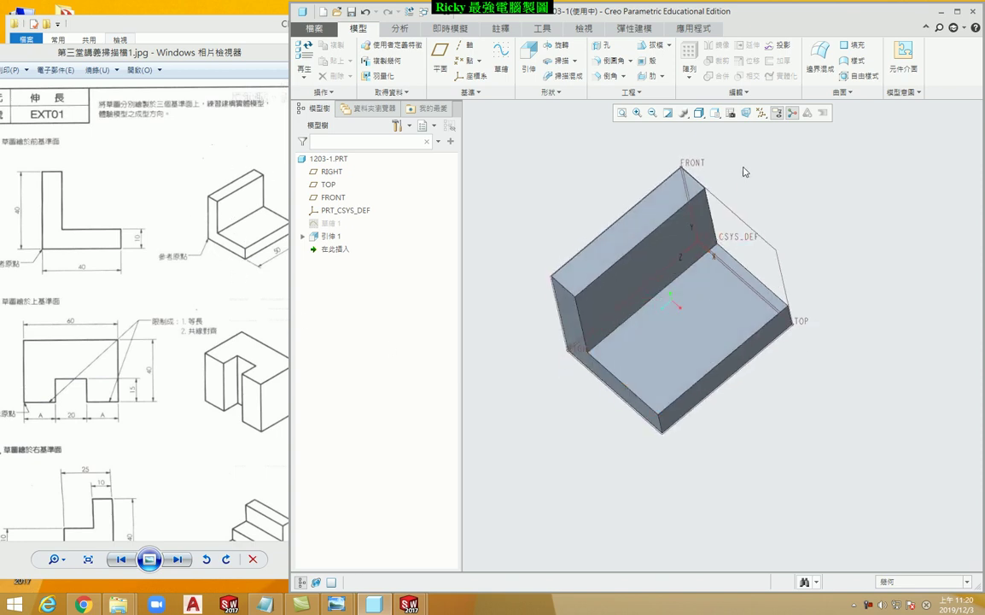
{"action": "left_click", "coordinate": [717, 114]}
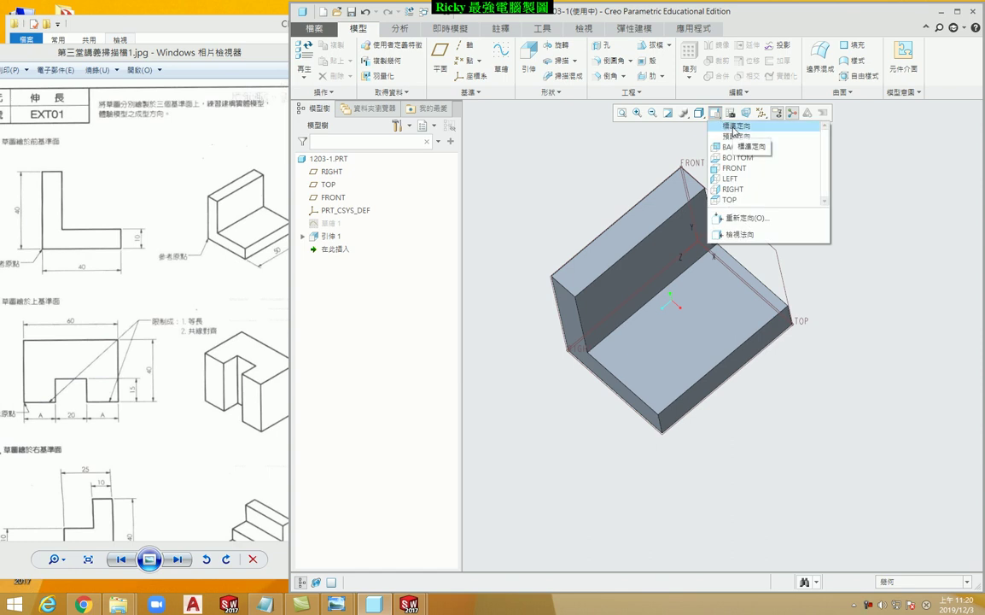
{"action": "left_click", "coordinate": [733, 130]}
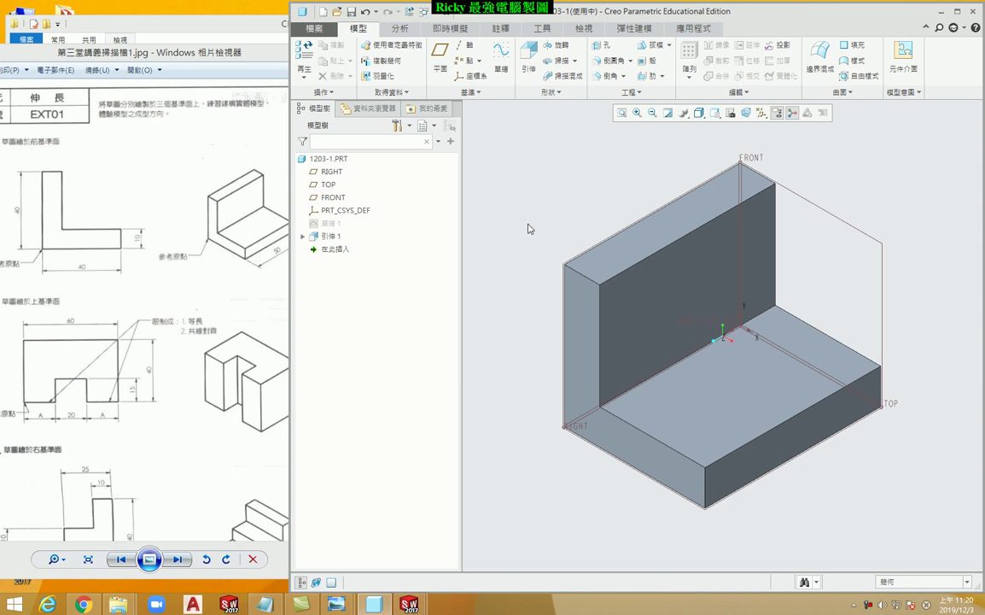
{"action": "middle_click_drag", "start_coordinate": [478, 229], "coordinate": [490, 224], "text": "shift"}
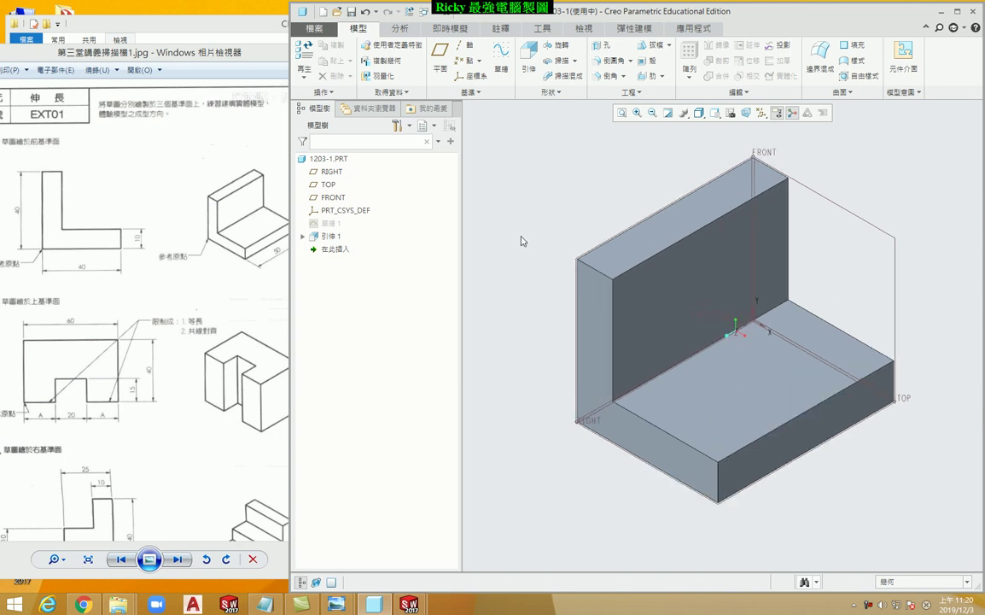